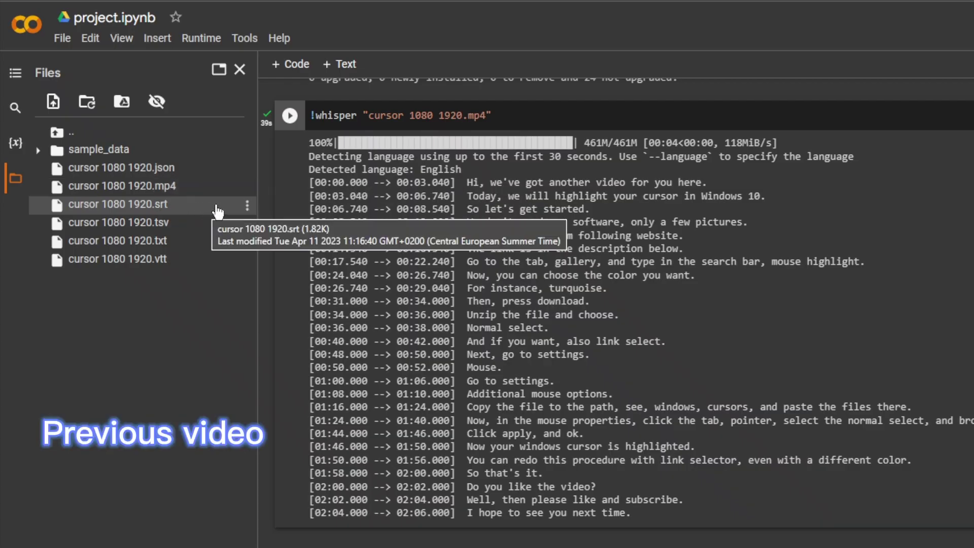
# Step: Download the English .srt subtitle file from the Colab file browser
pyautogui.rightClick(245, 206)
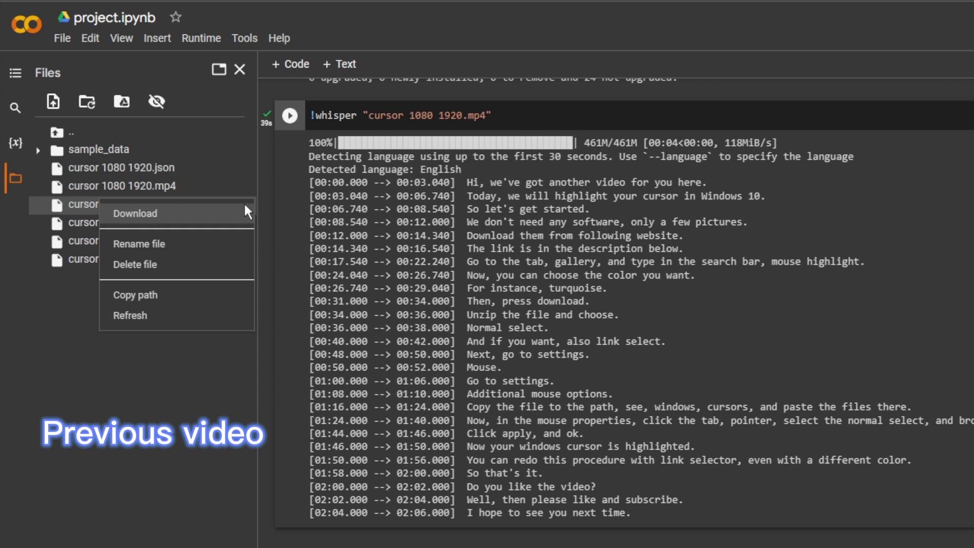
pyautogui.click(234, 220)
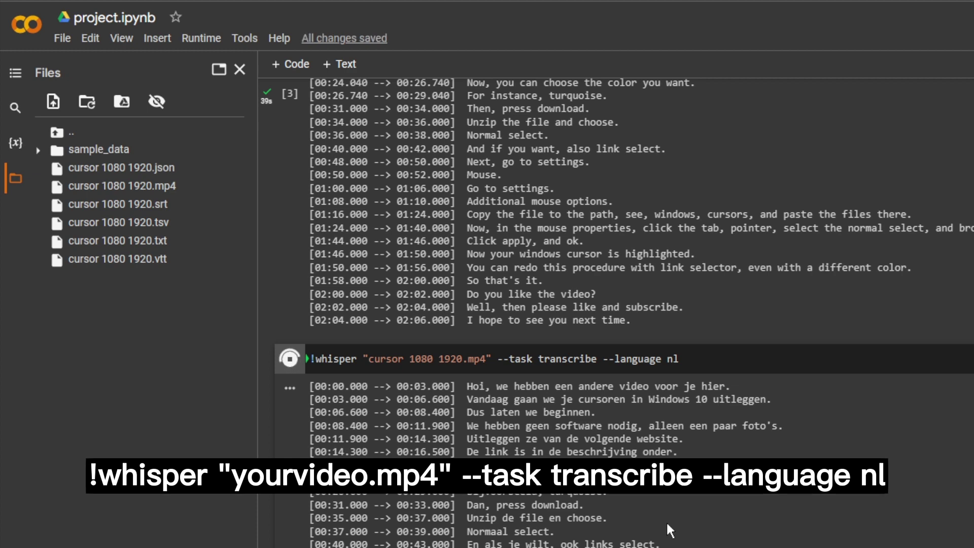
pyautogui.scroll(-2, 667, 521)
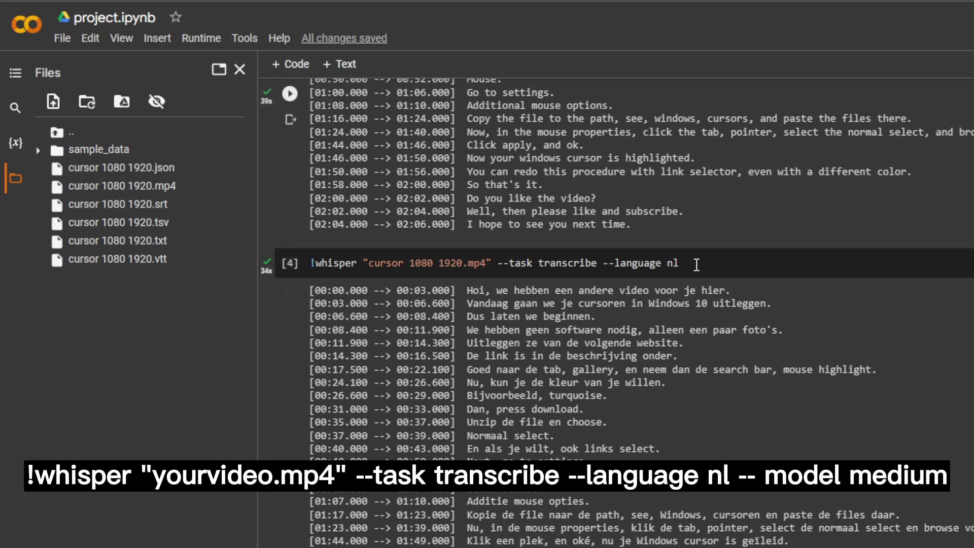
# Step: Select the full Dutch Whisper transcription command line once the run finishes
pyautogui.moveTo(679, 263); pyautogui.dragTo(295, 274)
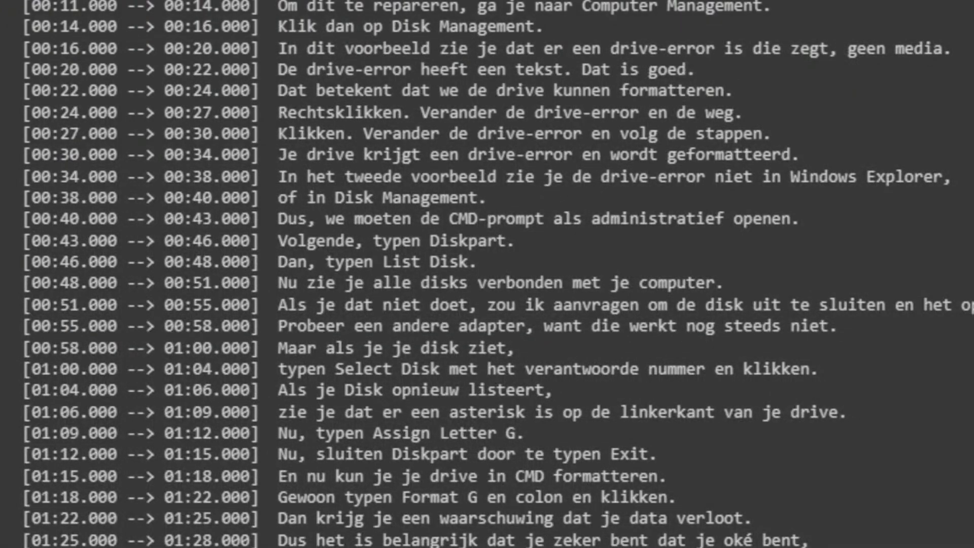
pyautogui.scroll(-1, 890, 387)
pyautogui.scroll(-3, 869, 266)
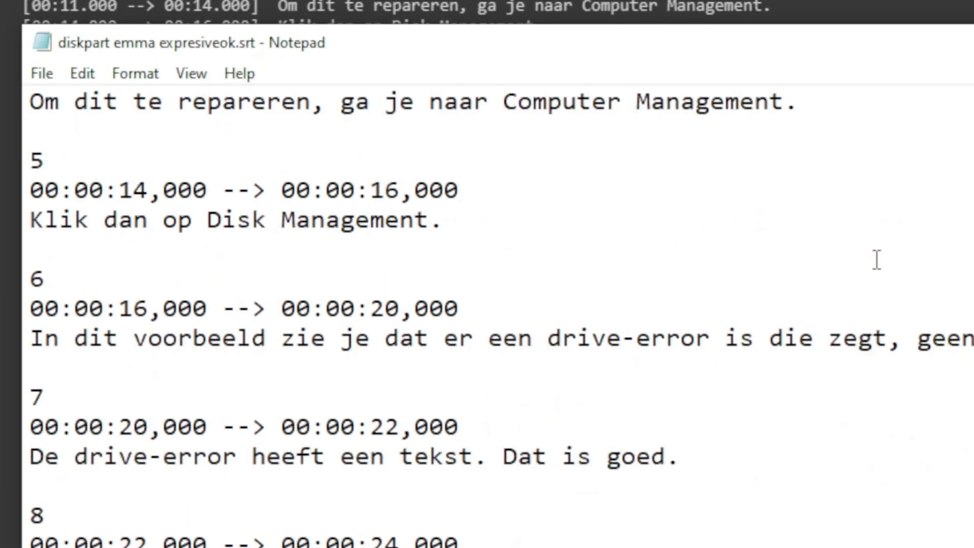
pyautogui.scroll(4, 876, 259)
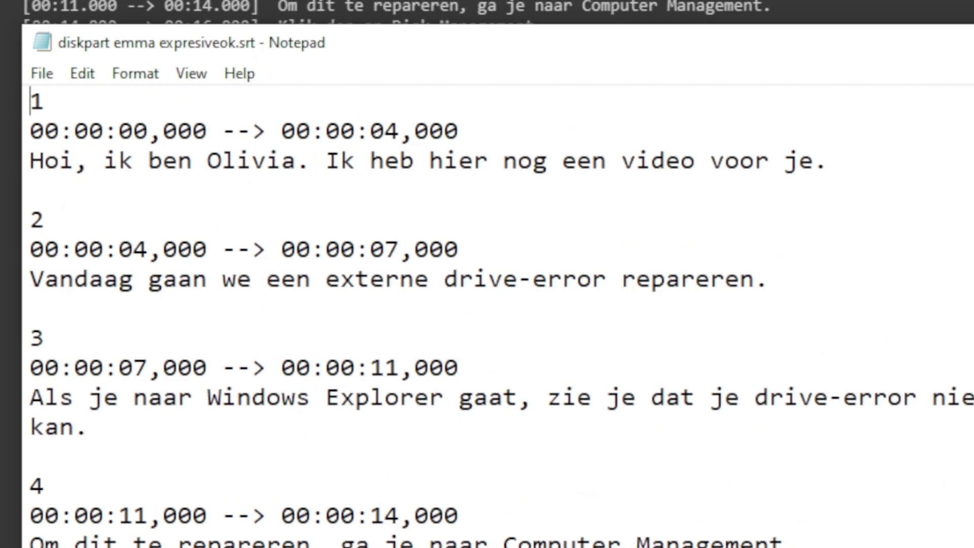